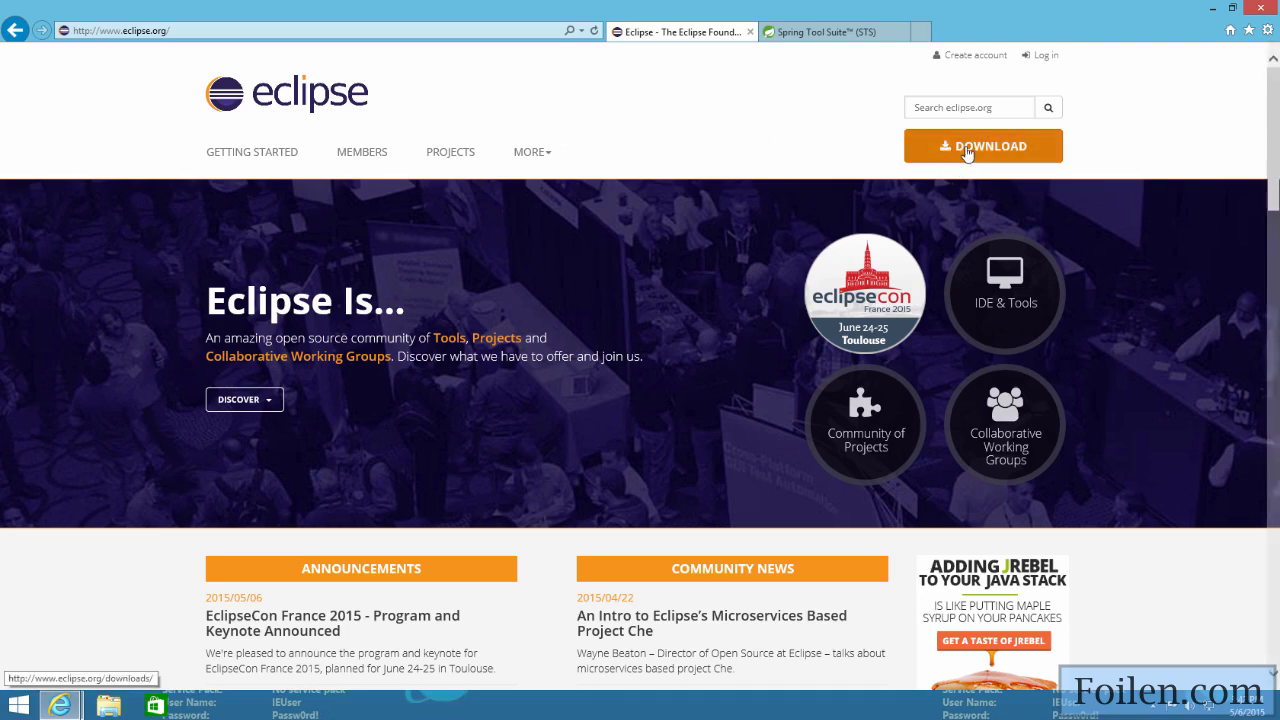
Step: Open the Eclipse downloads page, review the available Luna SR2 packages, and view the Spring Tool Suite page for comparison
left_click(967, 152)
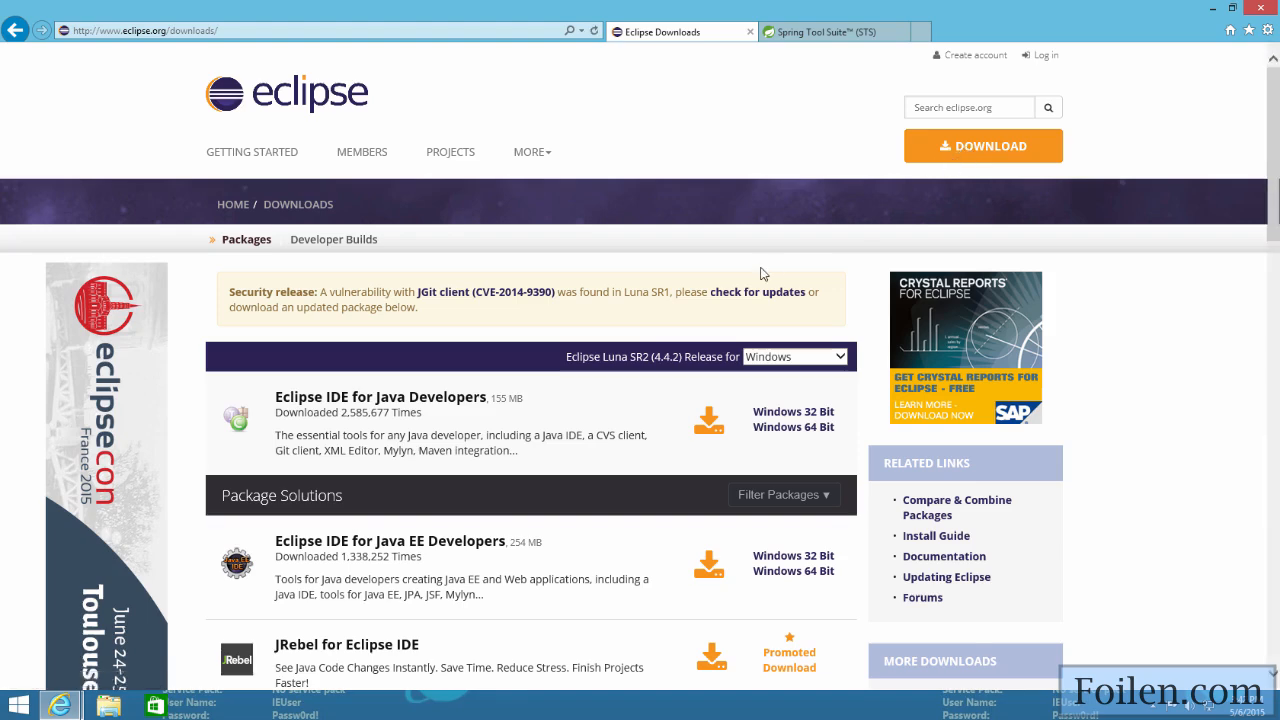
scroll(760, 273, "down", 1)
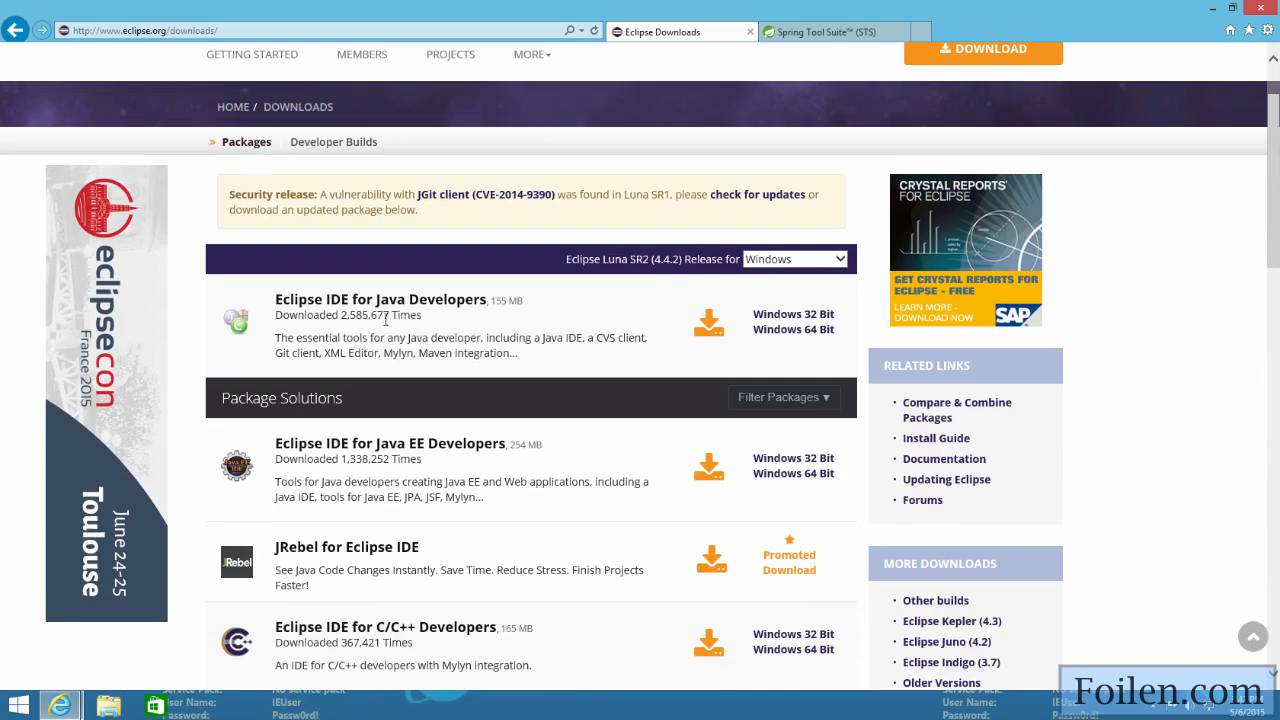
scroll(468, 307, "down", 1)
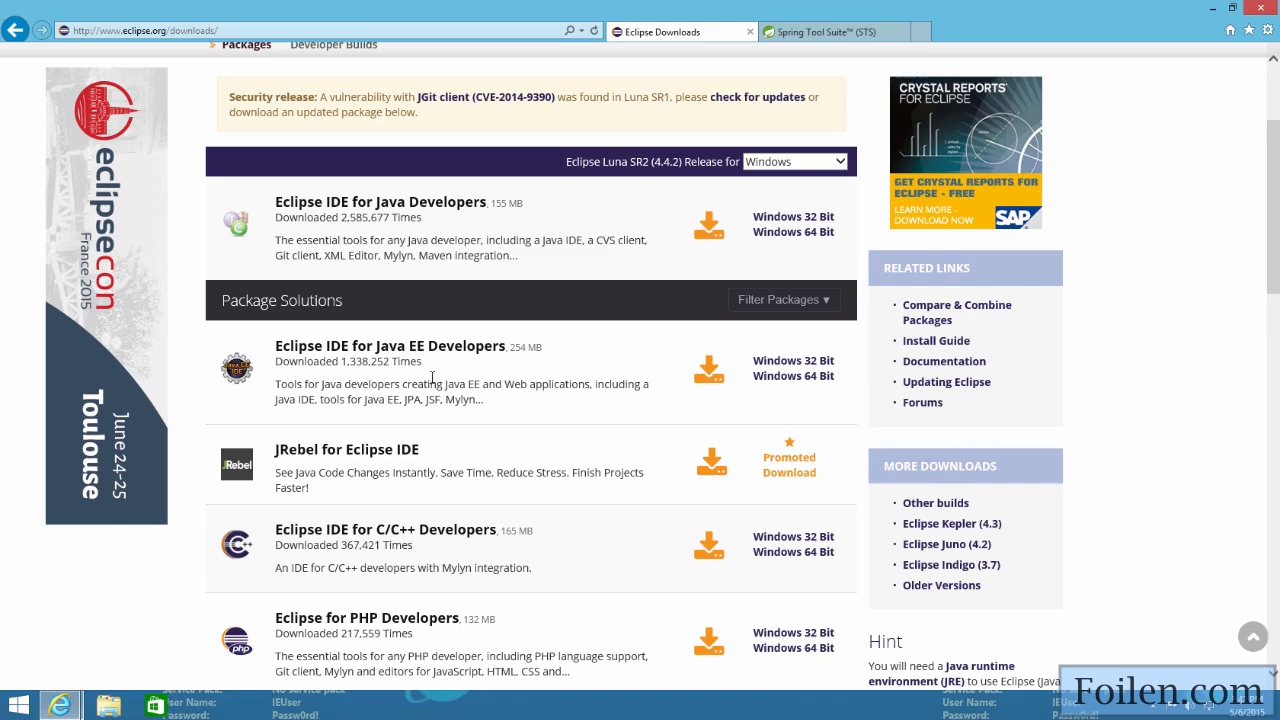
scroll(428, 373, "down", 2)
scroll(432, 377, "down", 1)
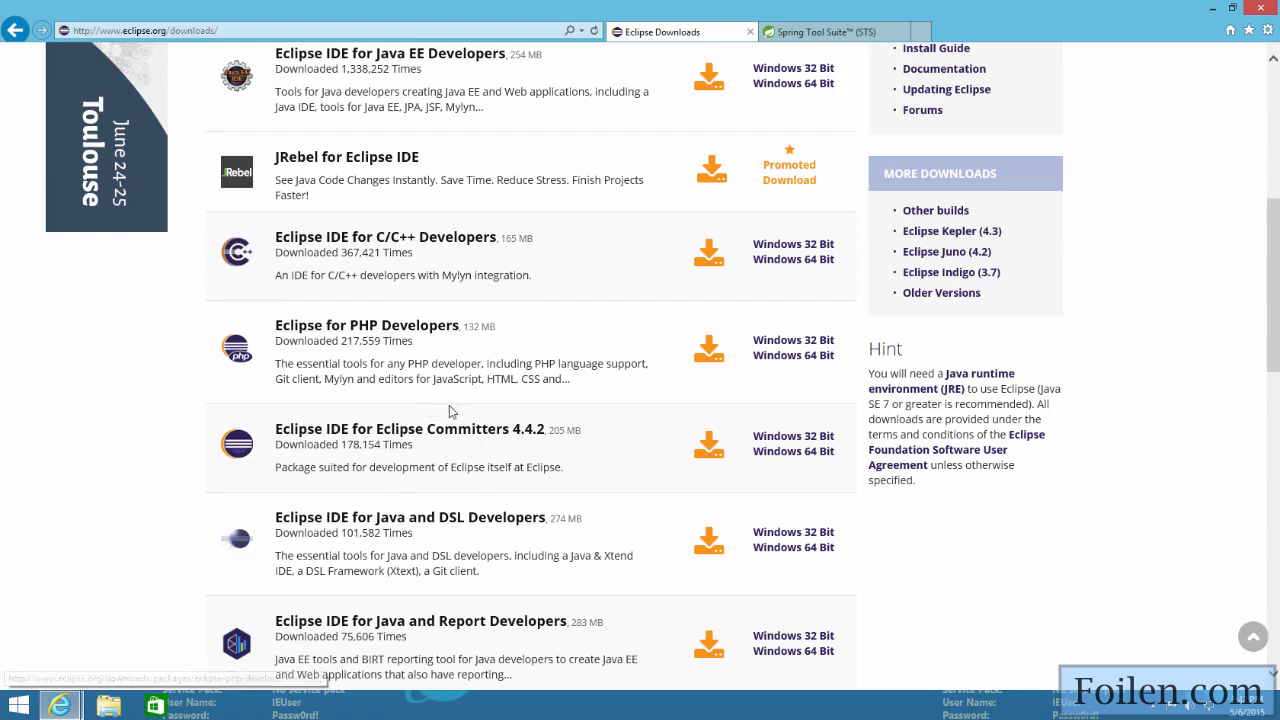
scroll(543, 388, "down", 1)
scroll(543, 388, "down", 4)
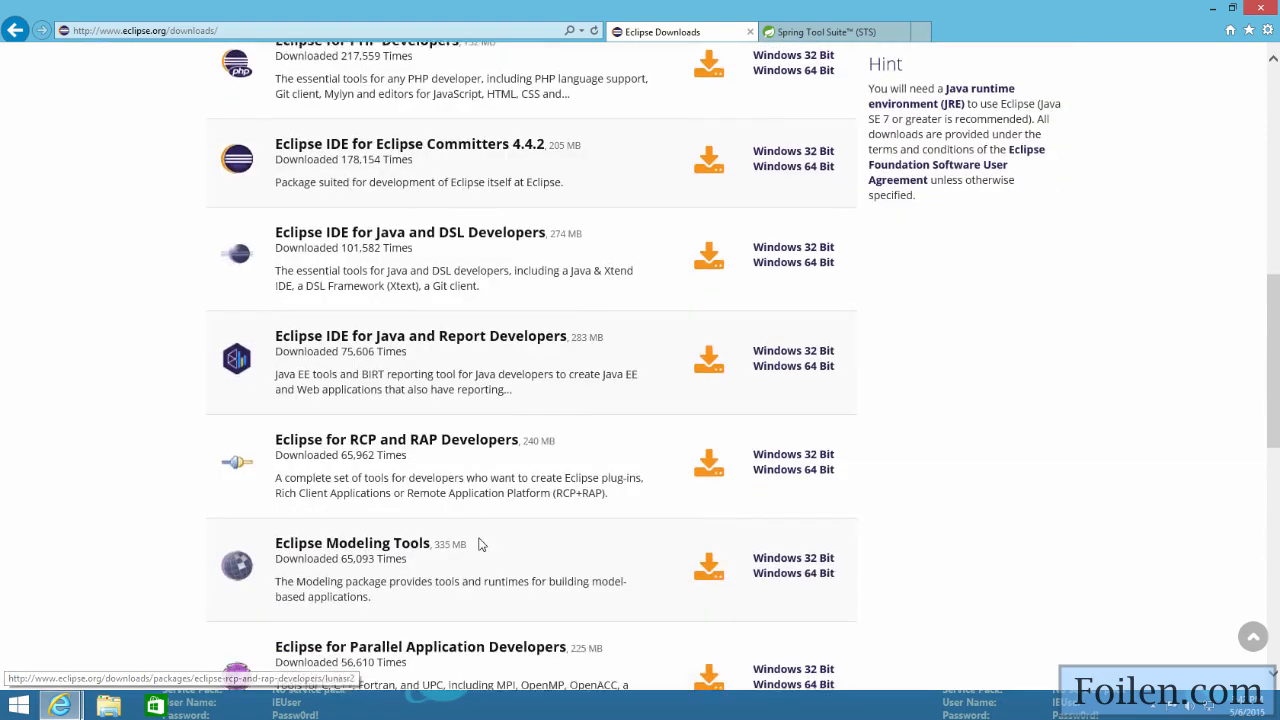
scroll(494, 520, "up", 1)
scroll(520, 510, "up", 6)
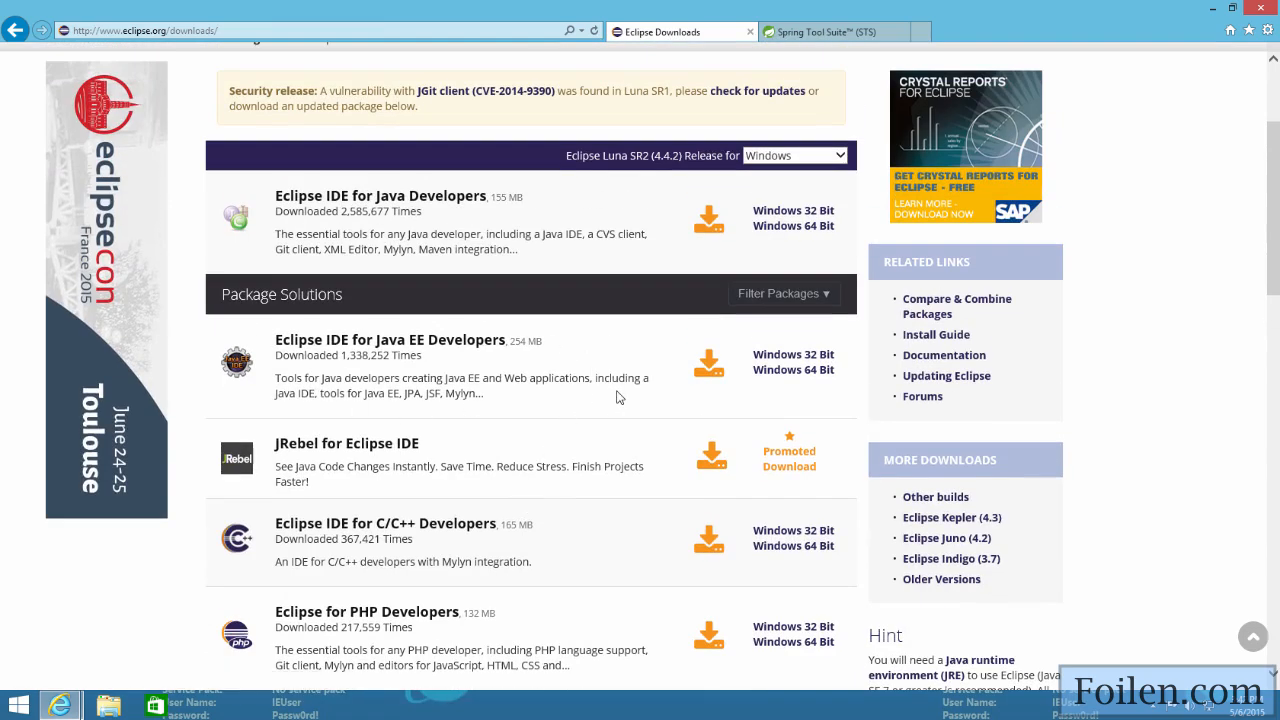
left_click(813, 38)
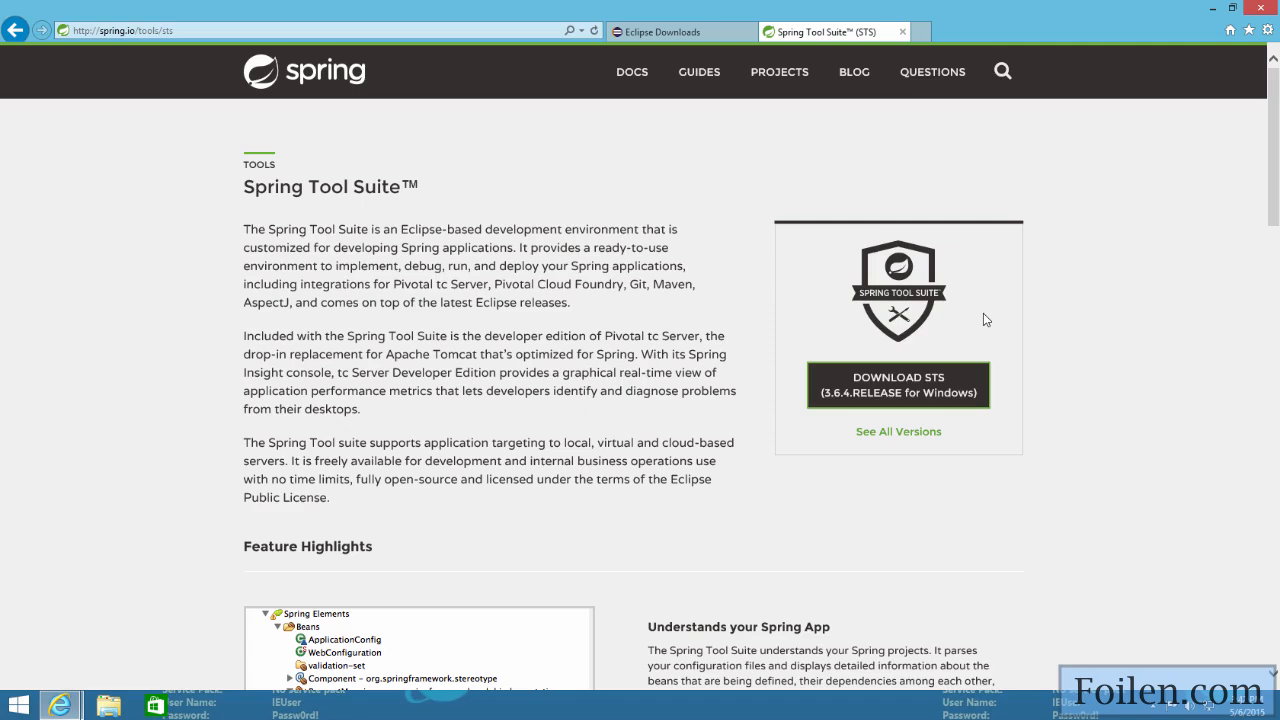
Step: Open the latest Eclipse 4.4.2 build from the other builds and check the Windows Platform Runtime Binary's download size
left_click(666, 32)
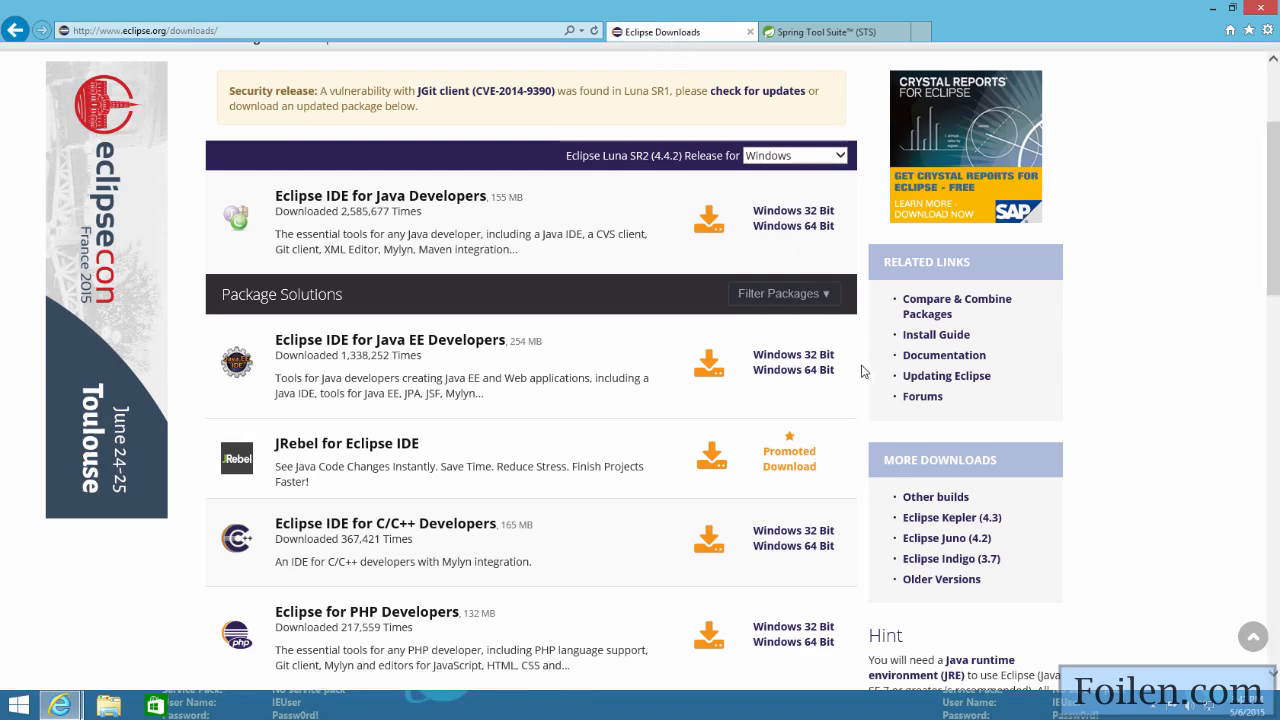
left_click(944, 505)
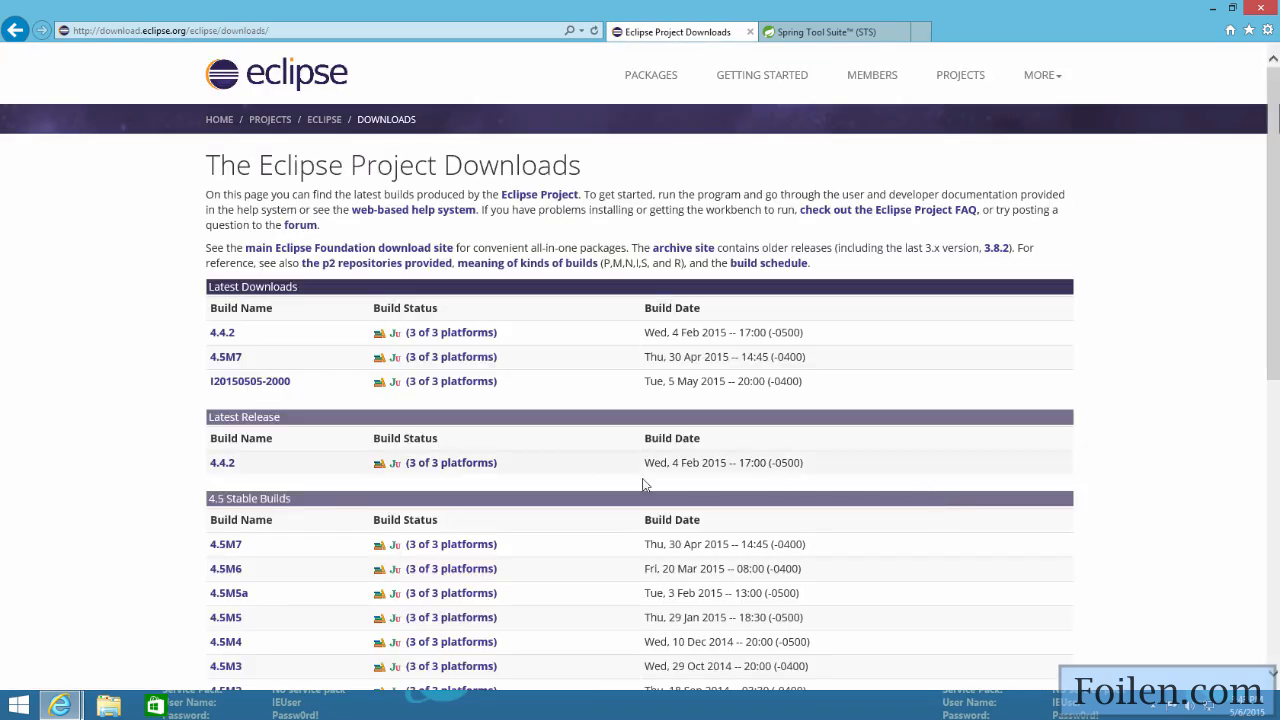
left_click(224, 336)
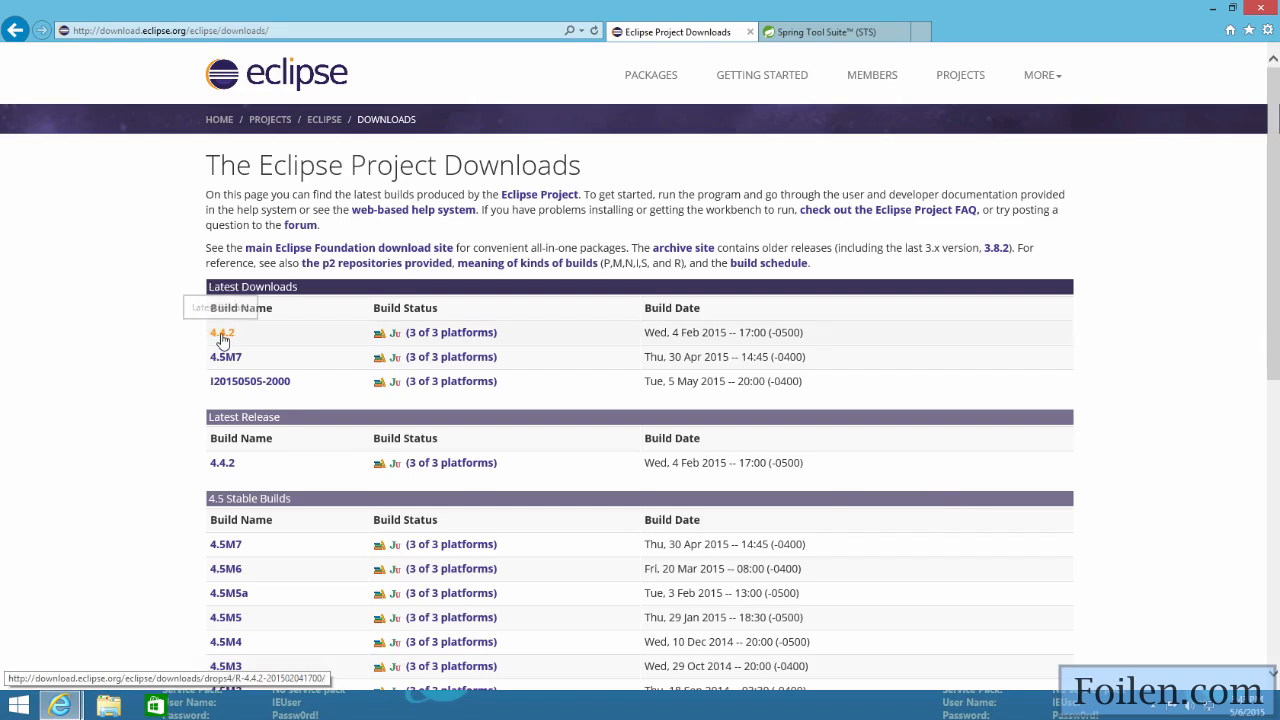
scroll(638, 413, "down", 6)
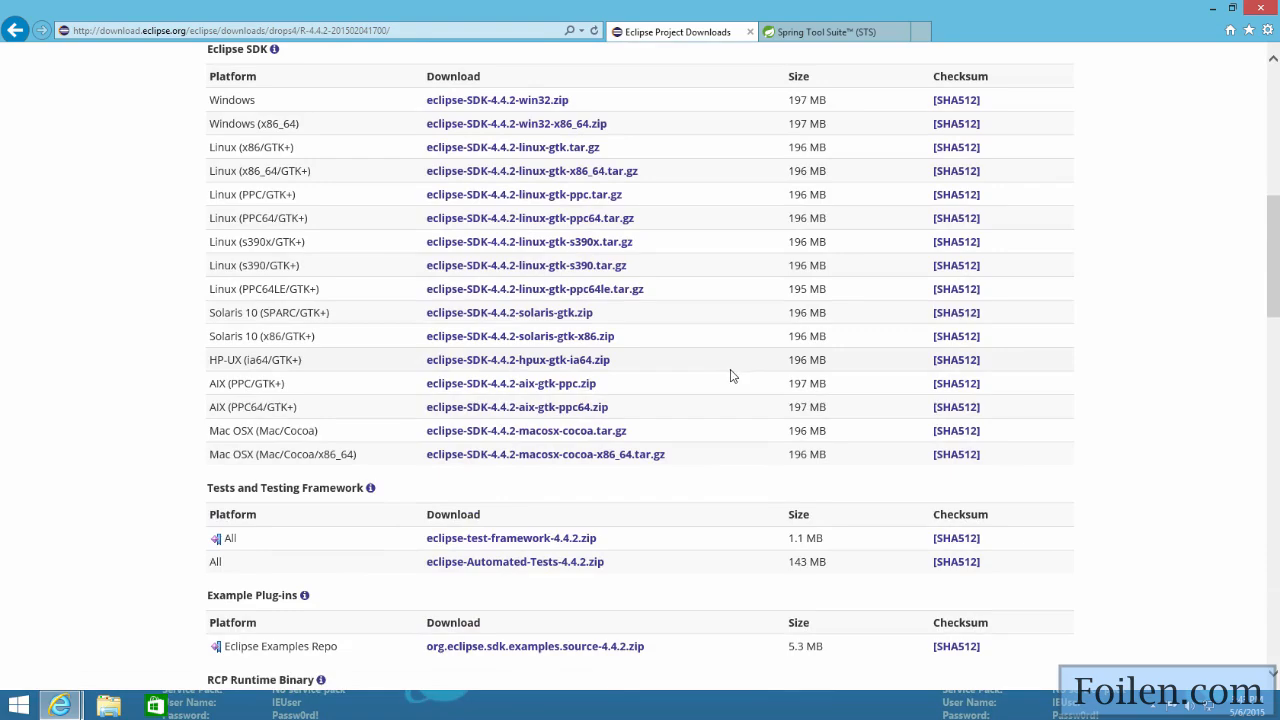
scroll(731, 374, "down", 6)
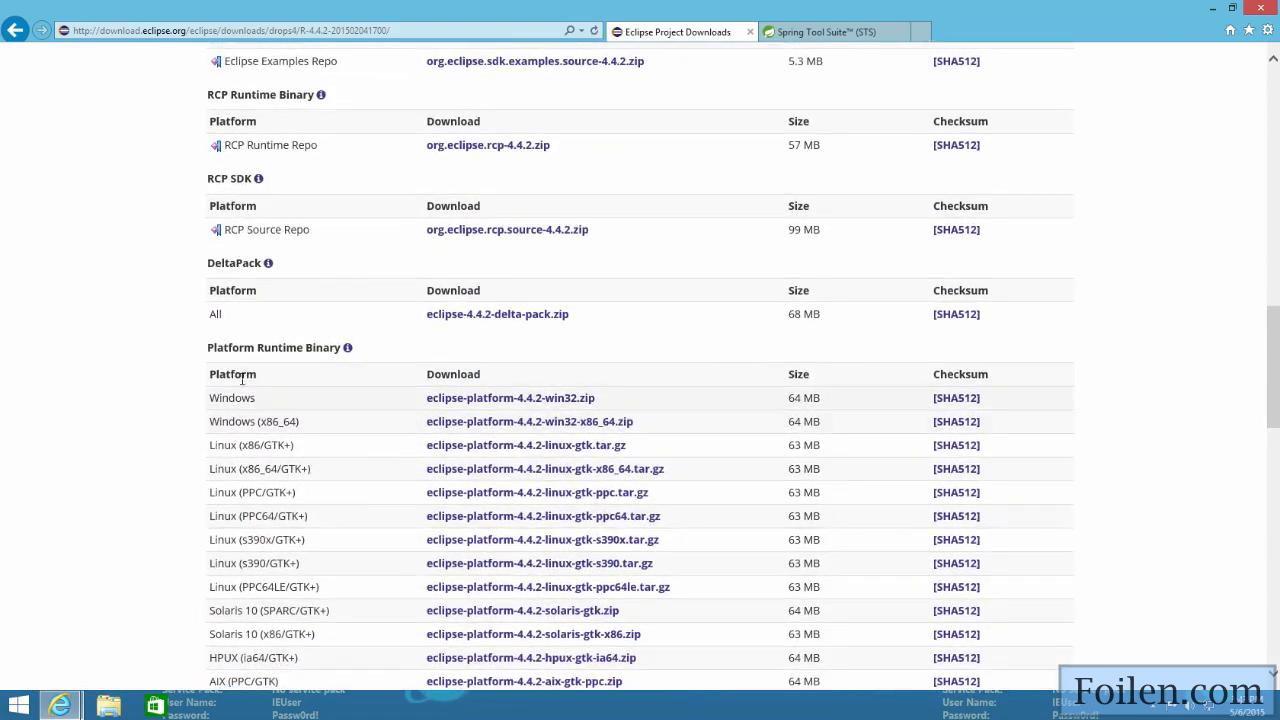
double_click(795, 398)
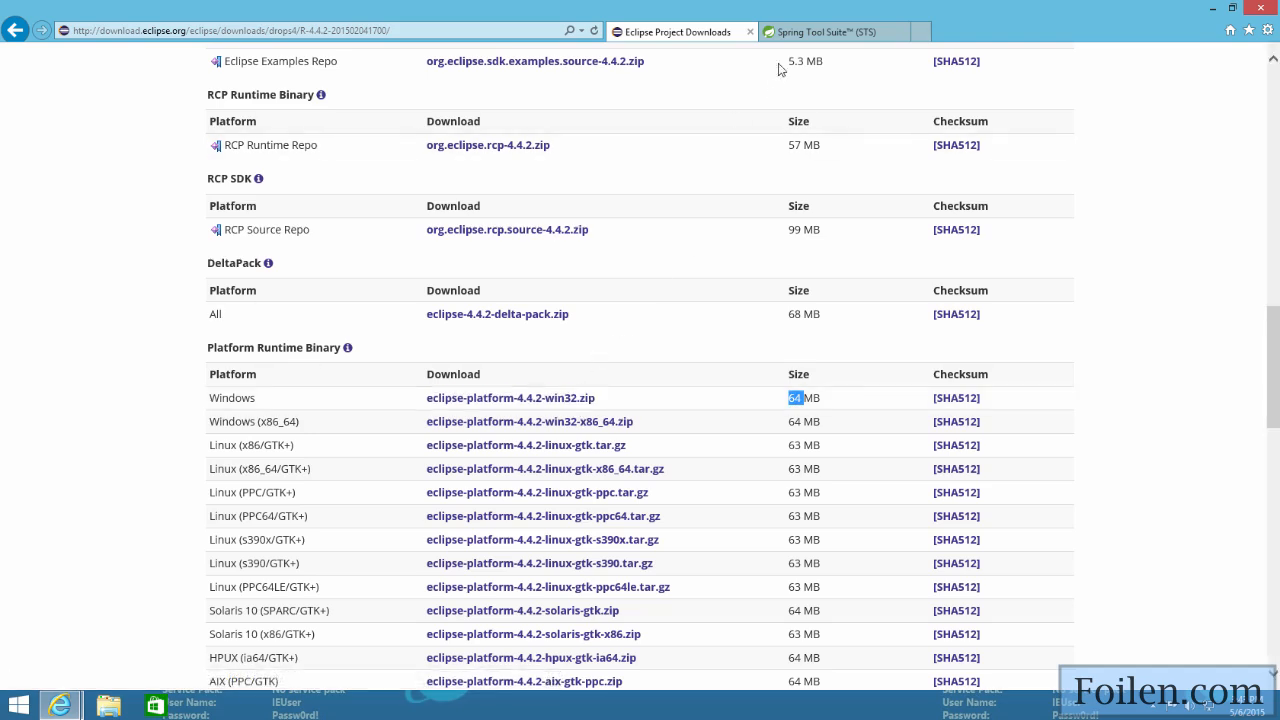
Step: Download the Spring Tool Suite 3.6.4.RELEASE archive for Windows, open it directly, and extract its sts-bundle folder to the Desktop
left_click(815, 33)
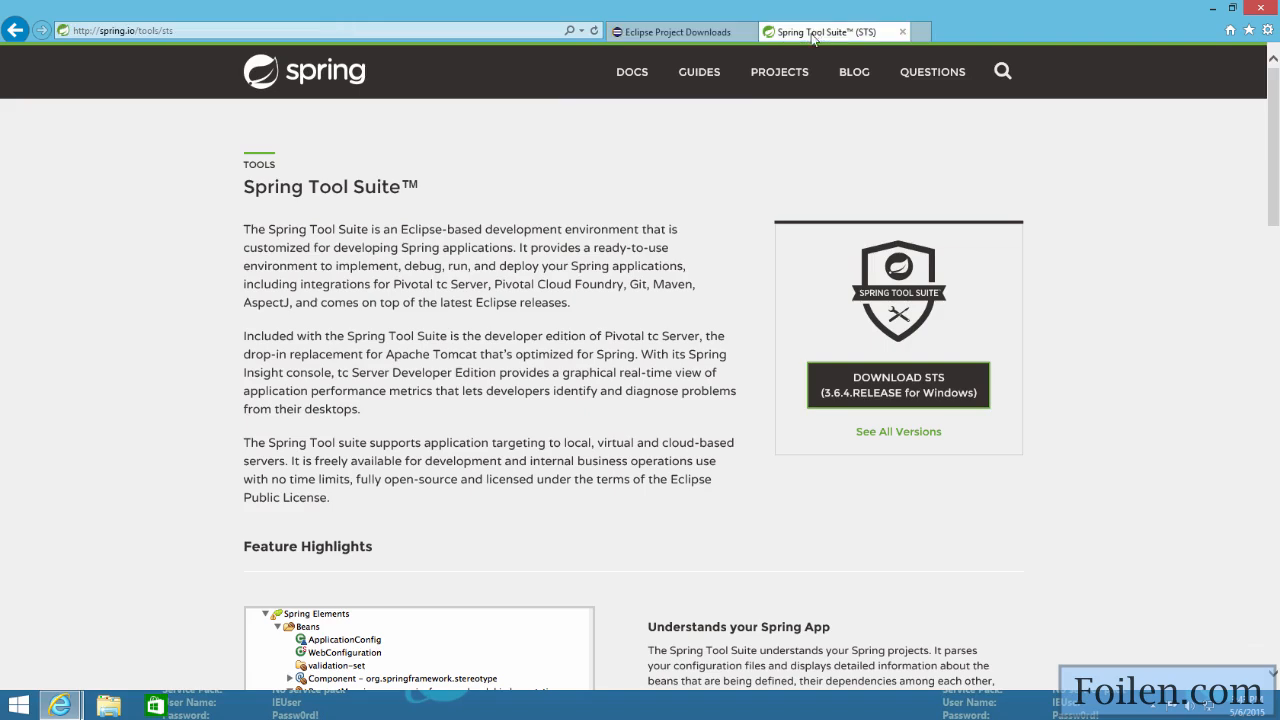
left_click(866, 391)
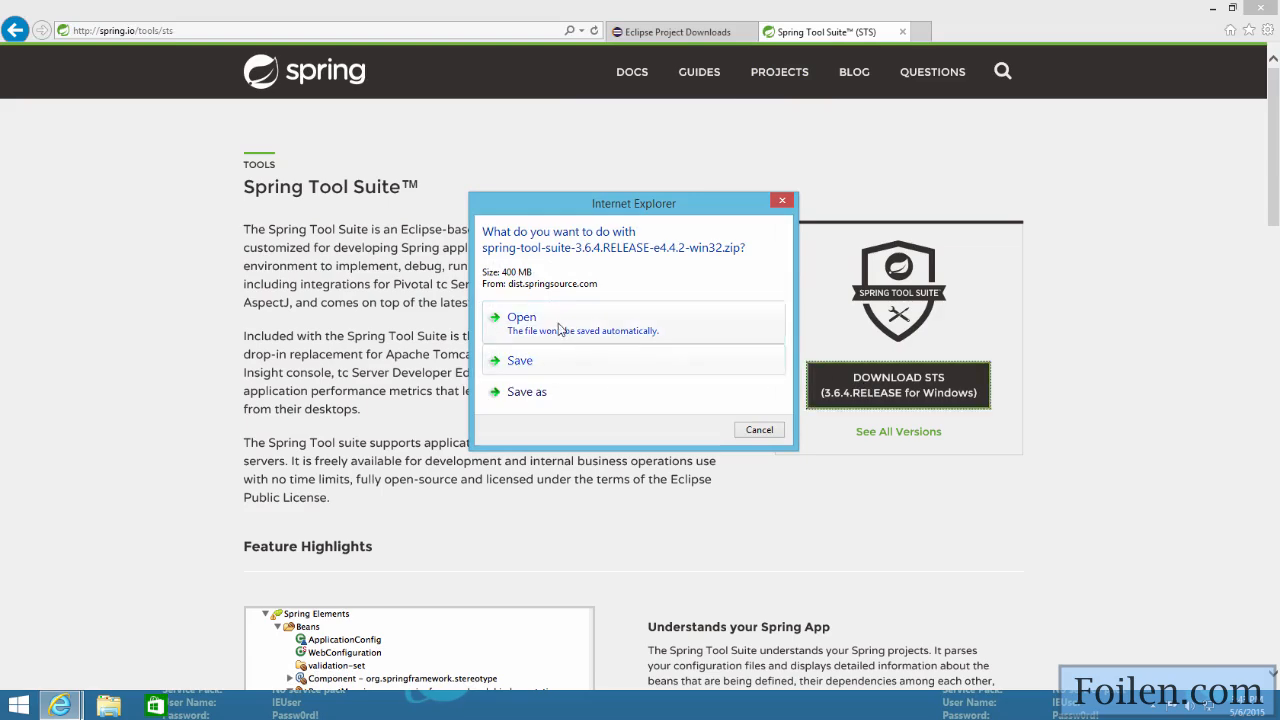
left_click(562, 327)
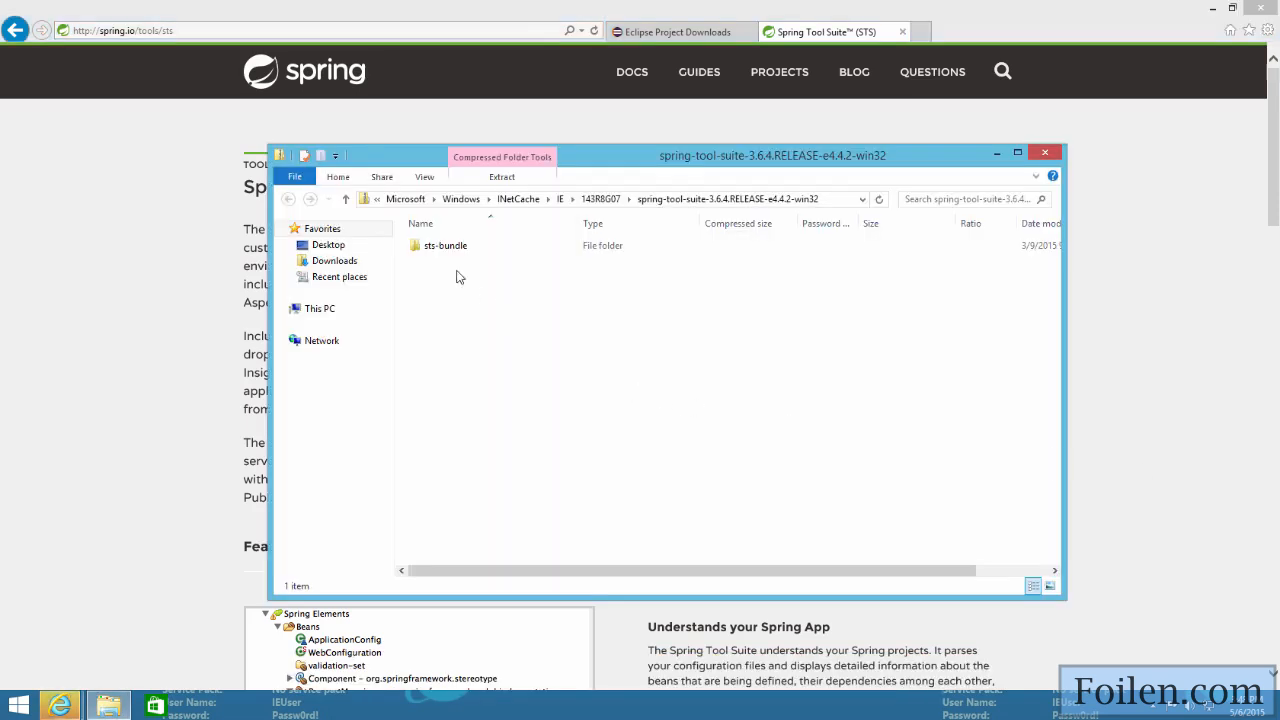
left_click(440, 250)
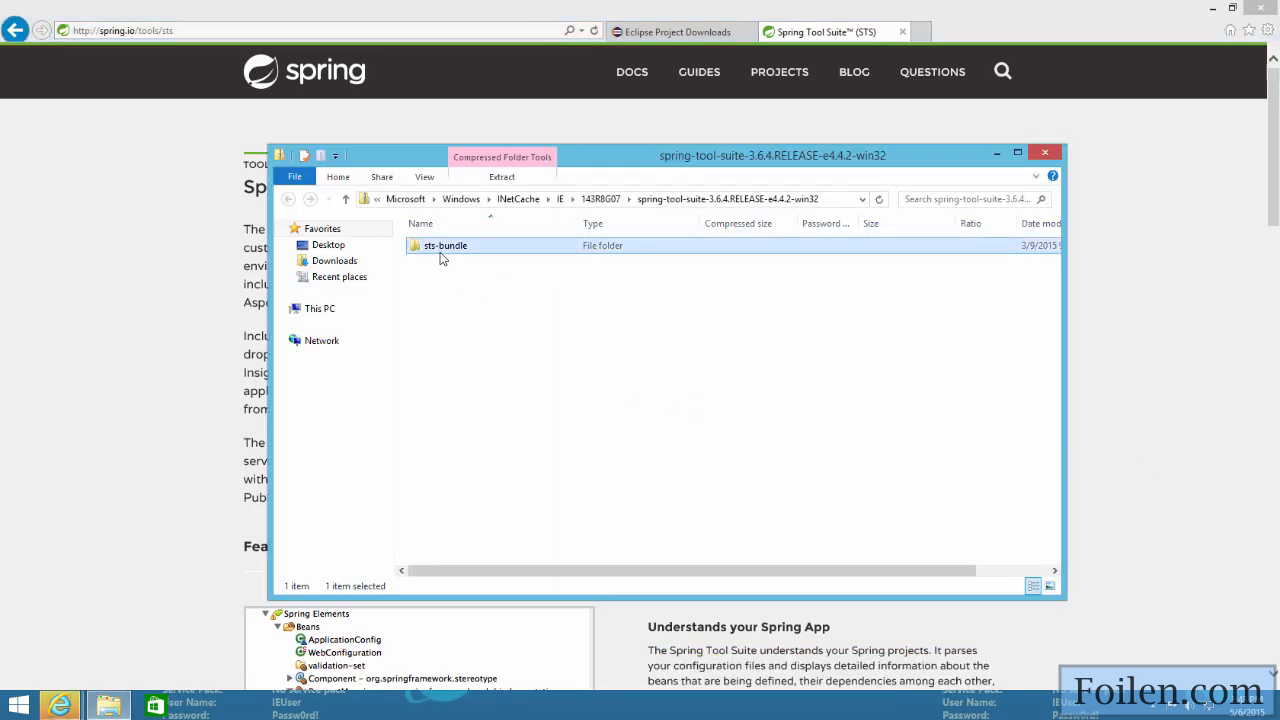
left_click(490, 178)
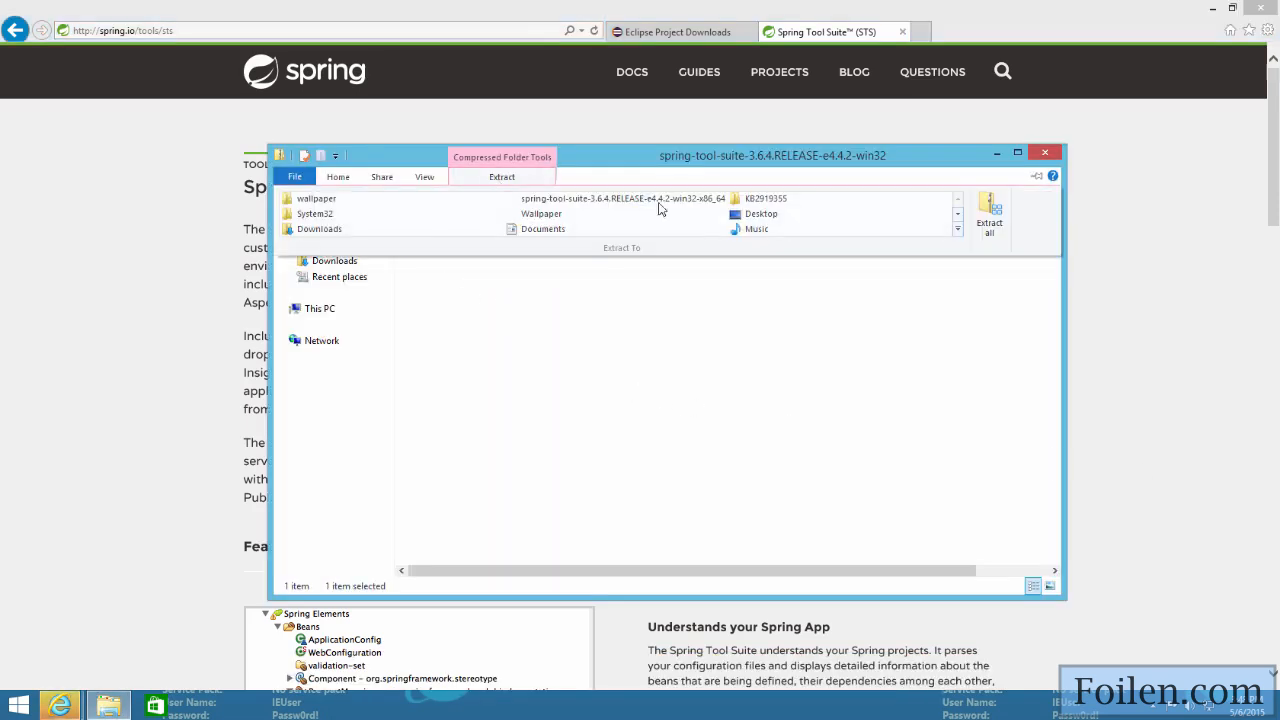
left_click(770, 213)
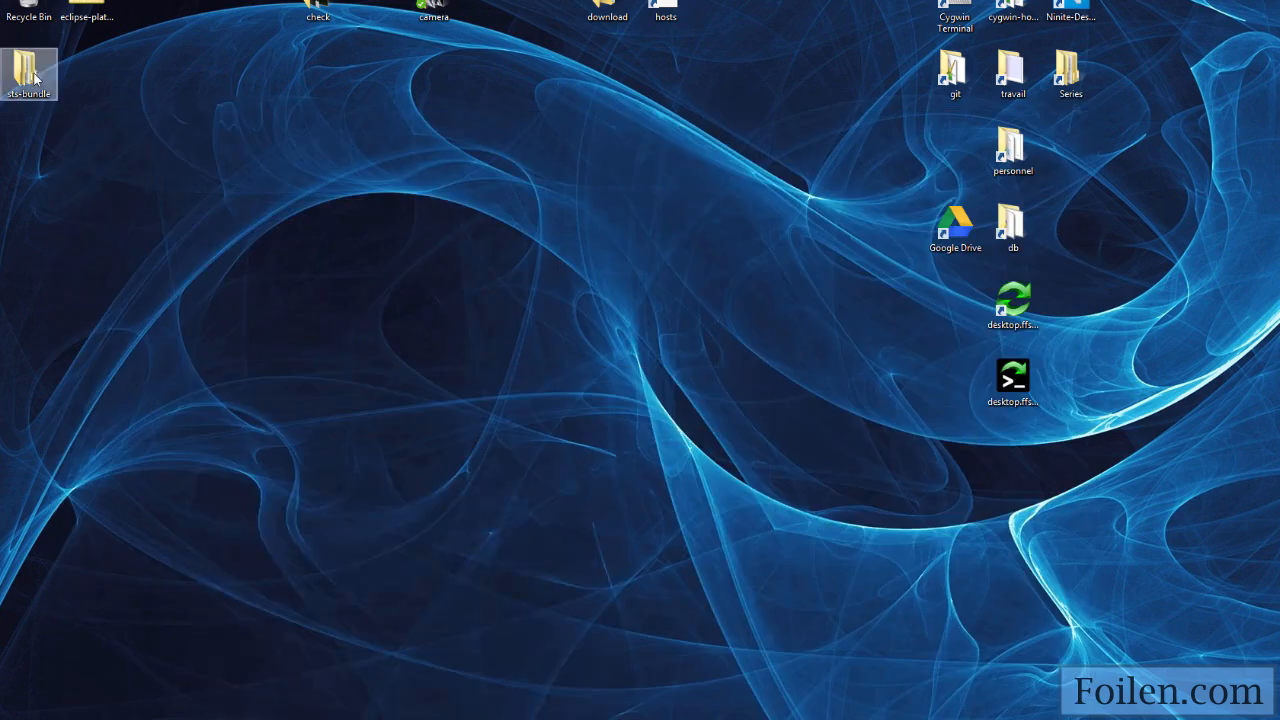
Step: Launch STS.exe from the sts-3.6.4.RELEASE folder inside the Desktop's sts-bundle folder
double_click(28, 72)
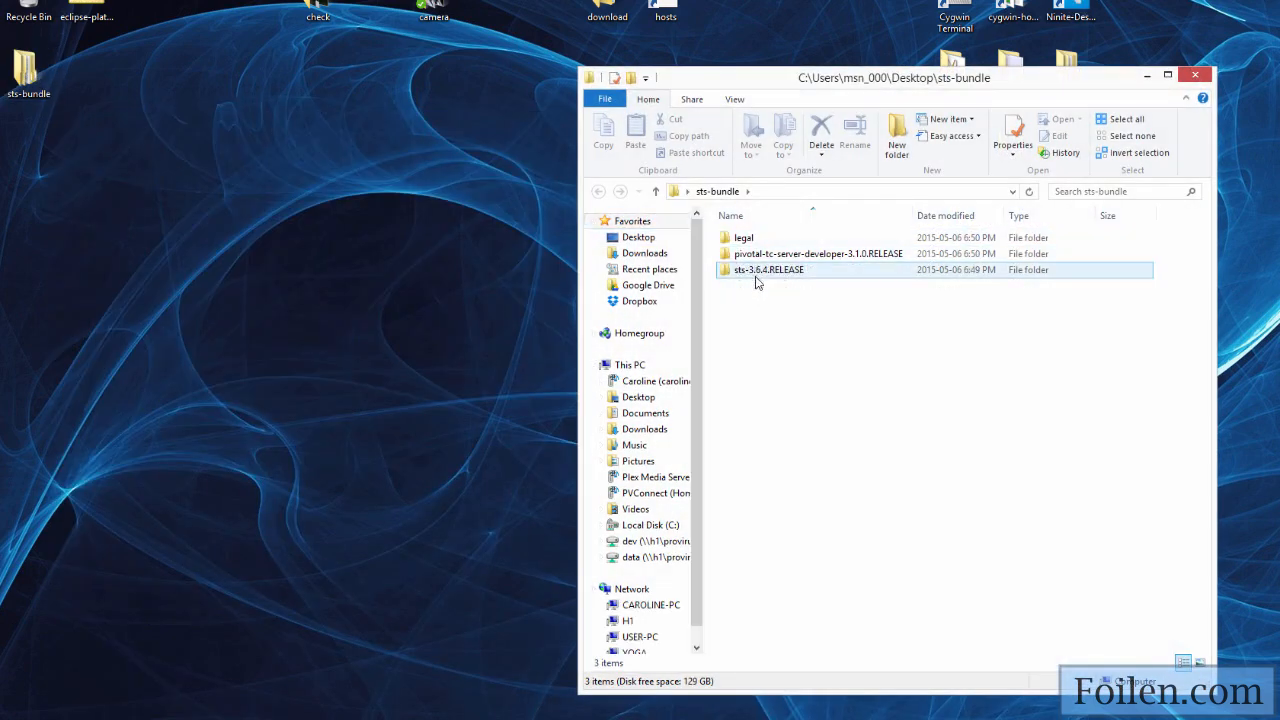
left_click(813, 256)
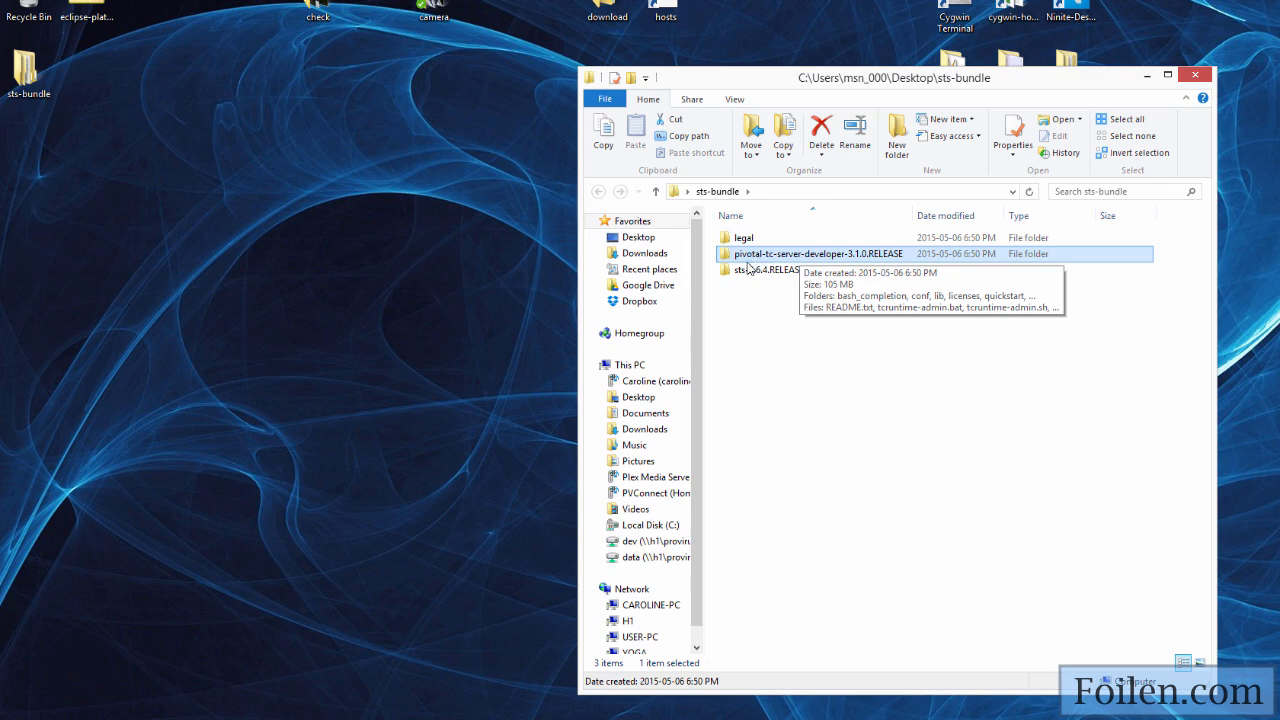
double_click(756, 271)
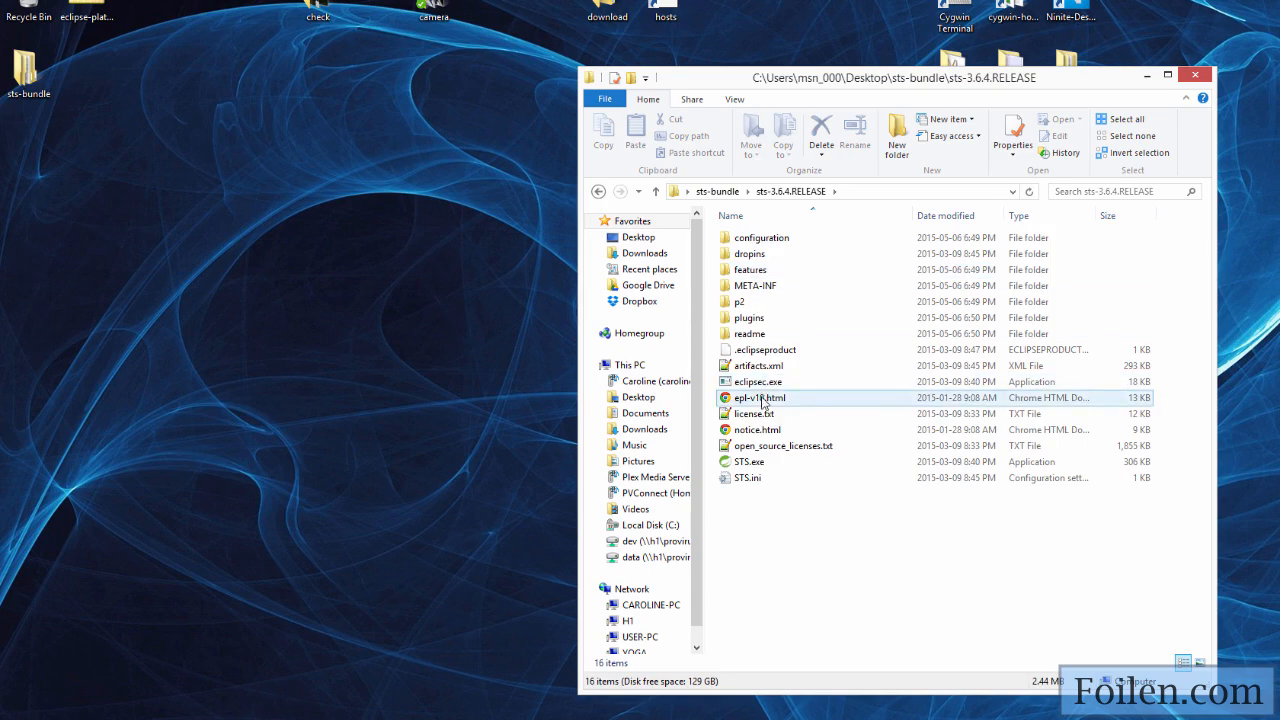
left_click(733, 463)
double_click(730, 464)
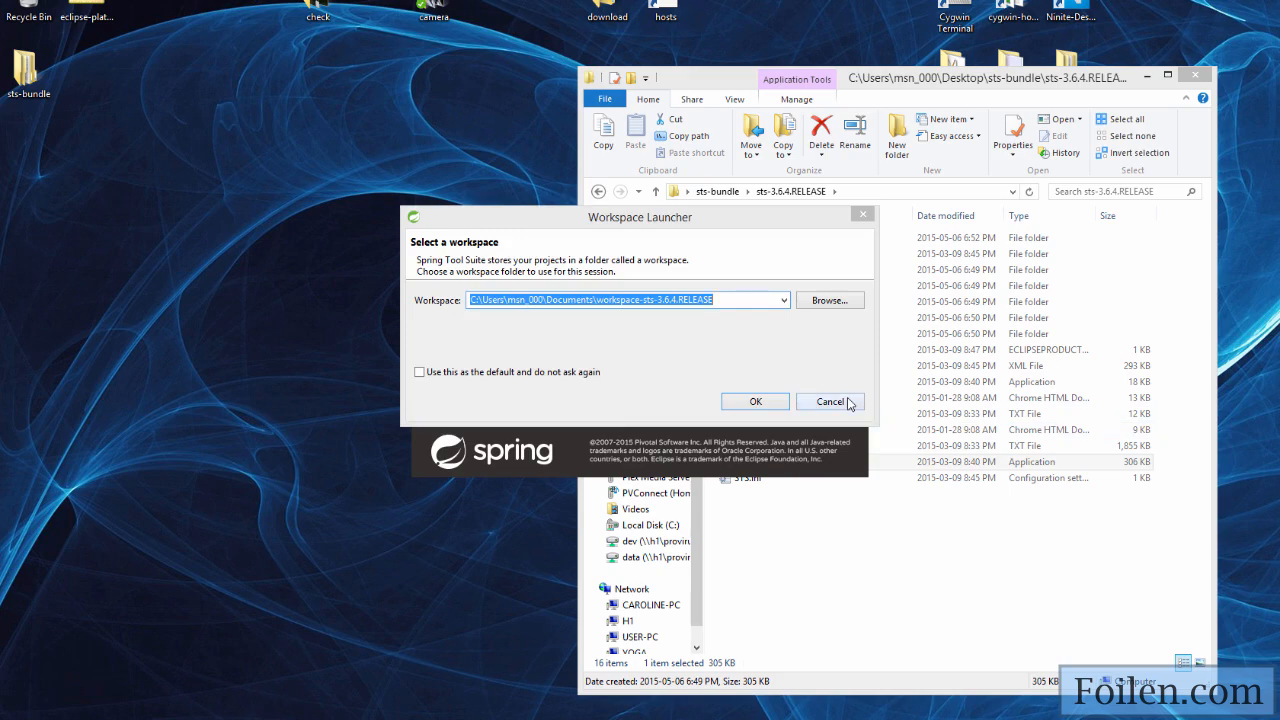
Step: Create a folder named workspaces on the Desktop and choose it as the workspace directory
left_click(811, 302)
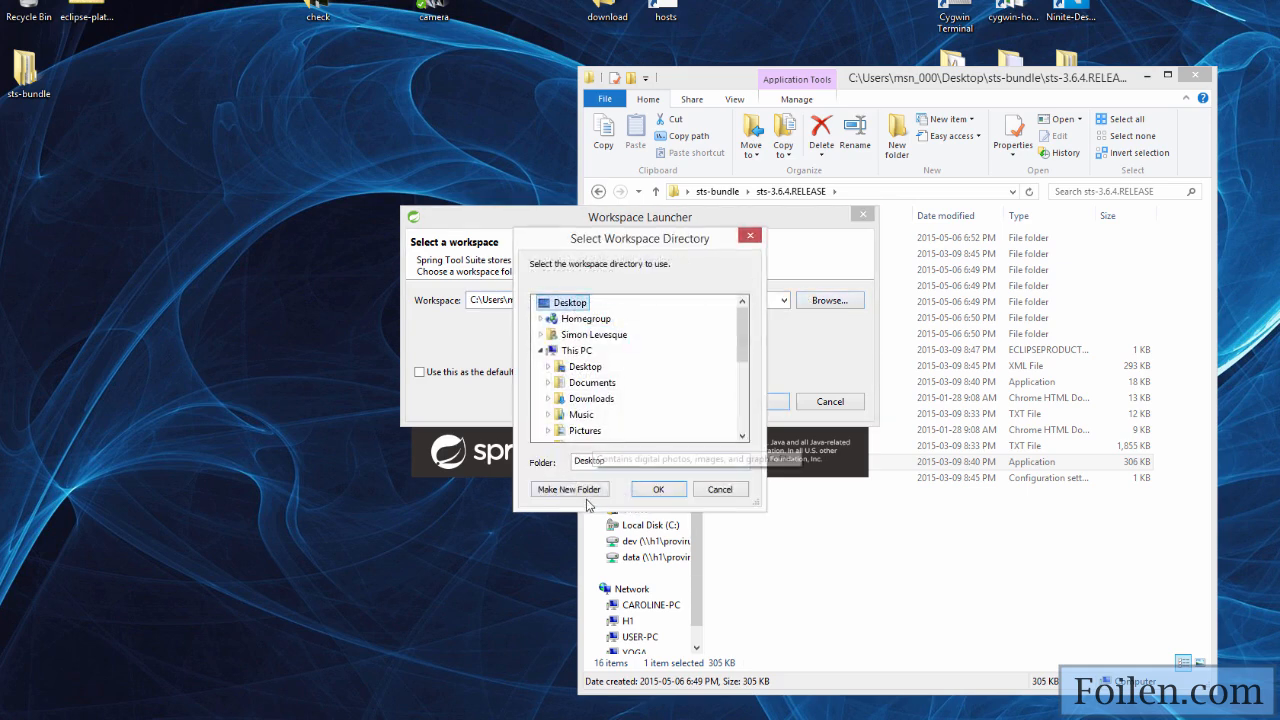
left_click(580, 490)
type("wo")
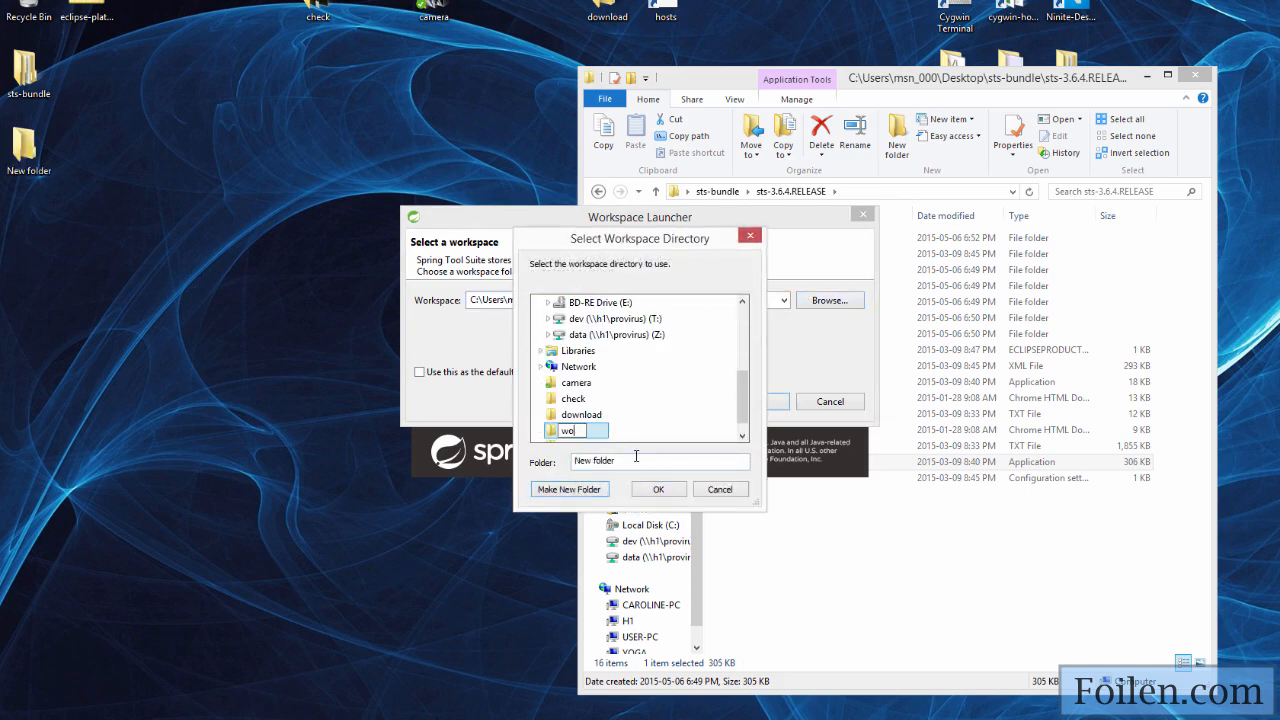
type("rkspaces")
left_click(551, 436)
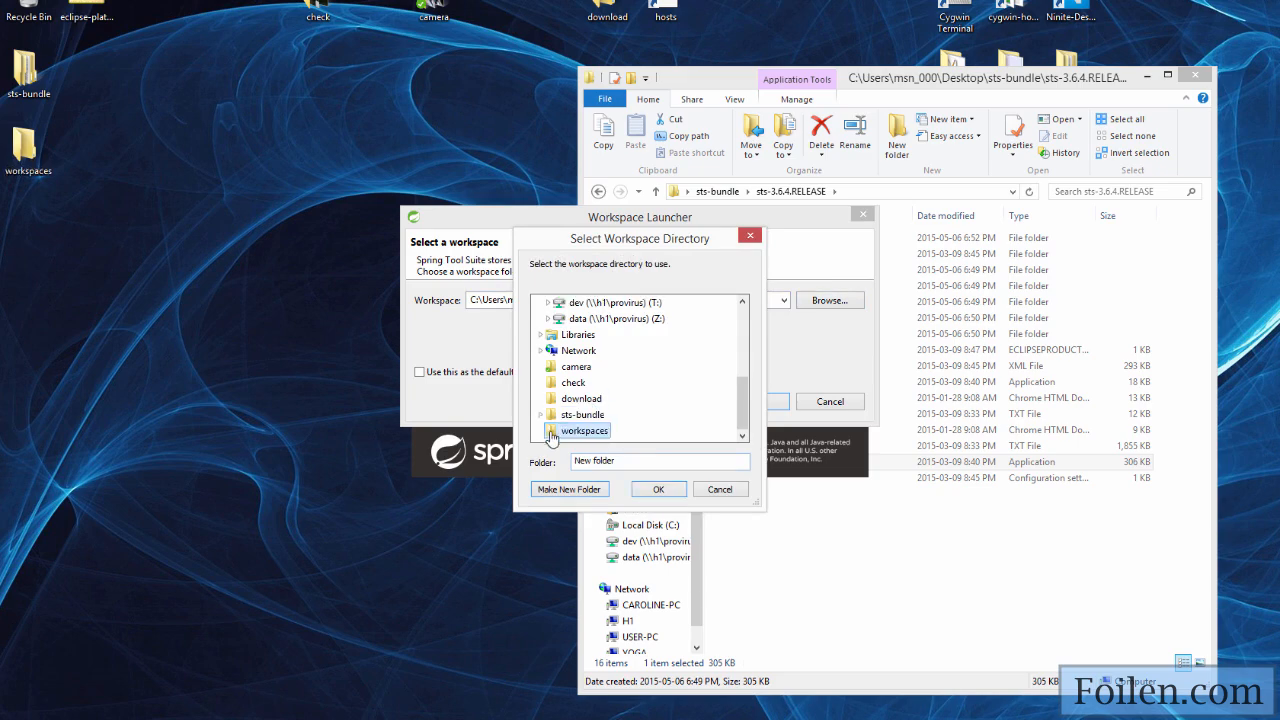
left_click(658, 489)
Step: Append the subfolder \wk1 to the workspace path and start Spring Tool Suite with that workspace
type("\\Desktop\\workspaces\\")
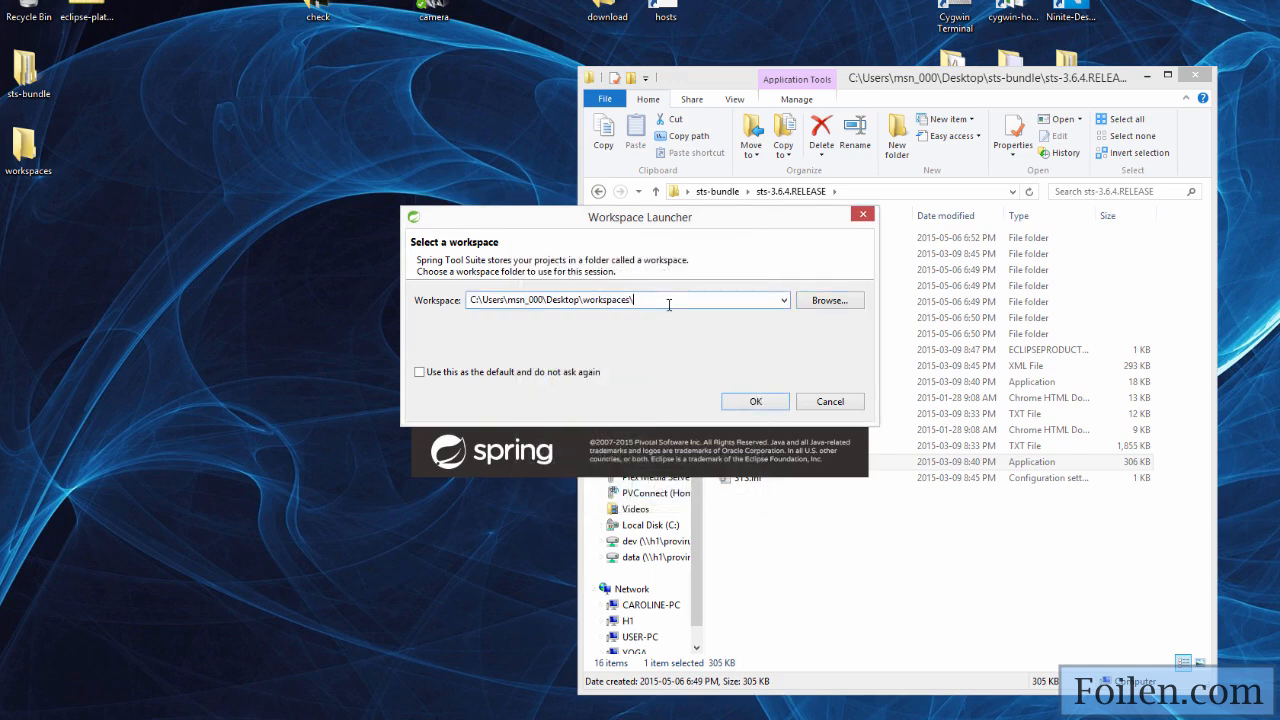
type("wk1")
left_click(745, 402)
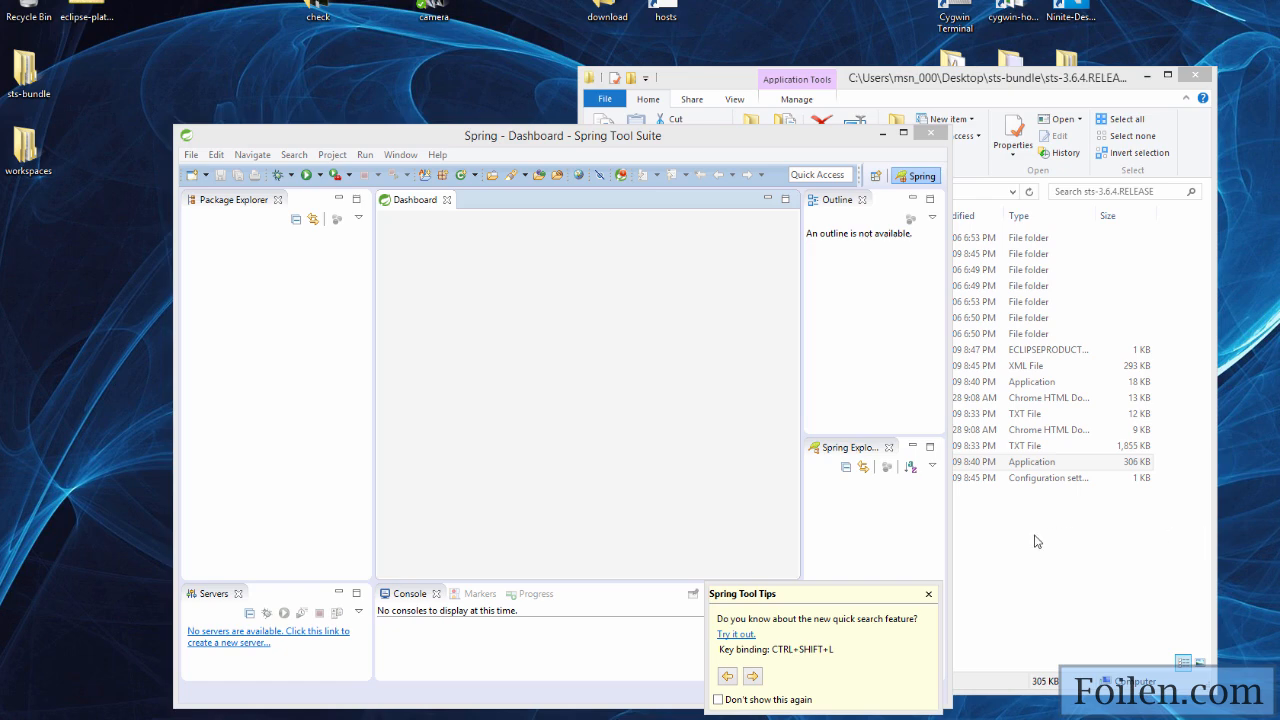
Step: Stop the Spring Tool Tips from showing again, dismiss them, and close the Dashboard after skimming its news
left_click(719, 701)
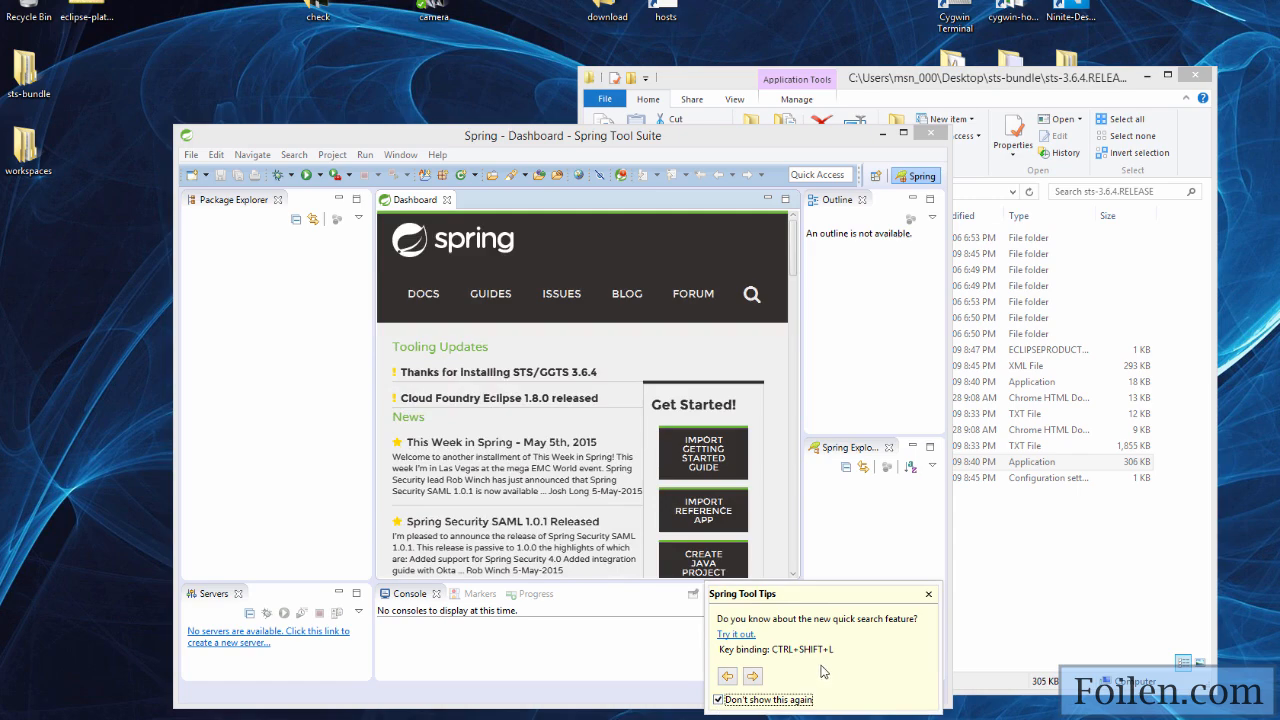
left_click(928, 594)
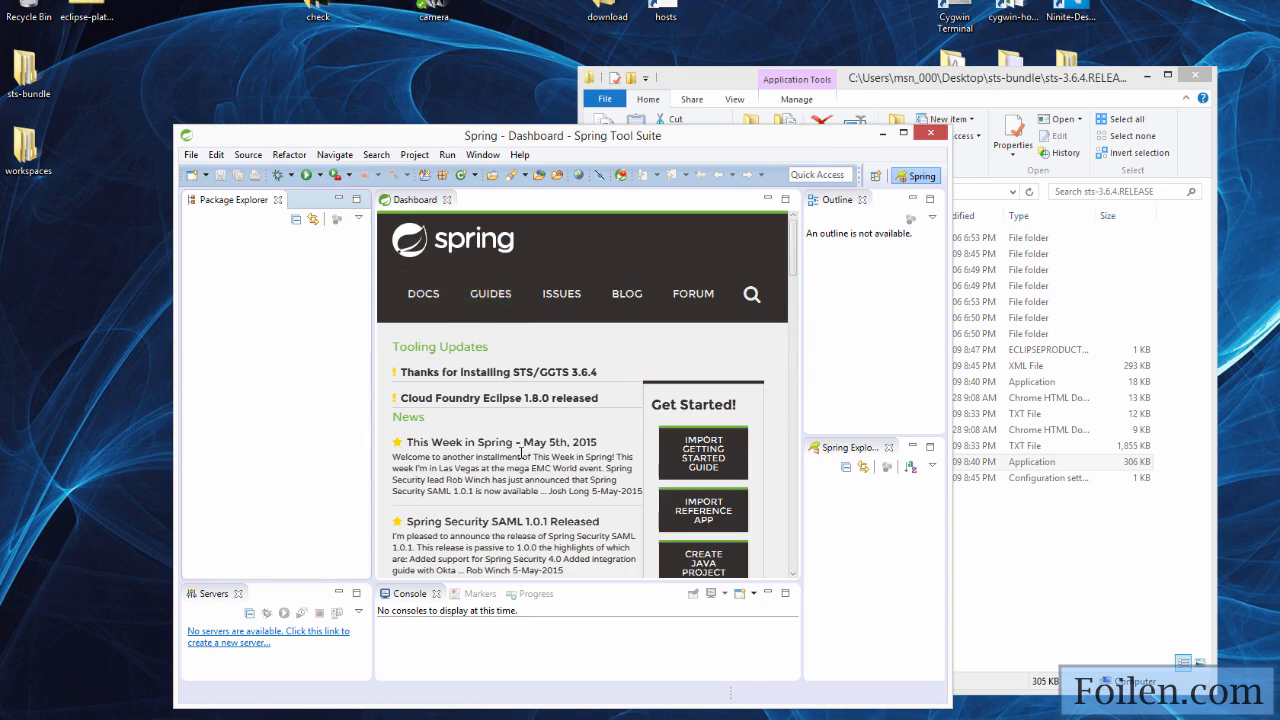
left_click_drag(791, 250, 792, 564)
left_click(447, 199)
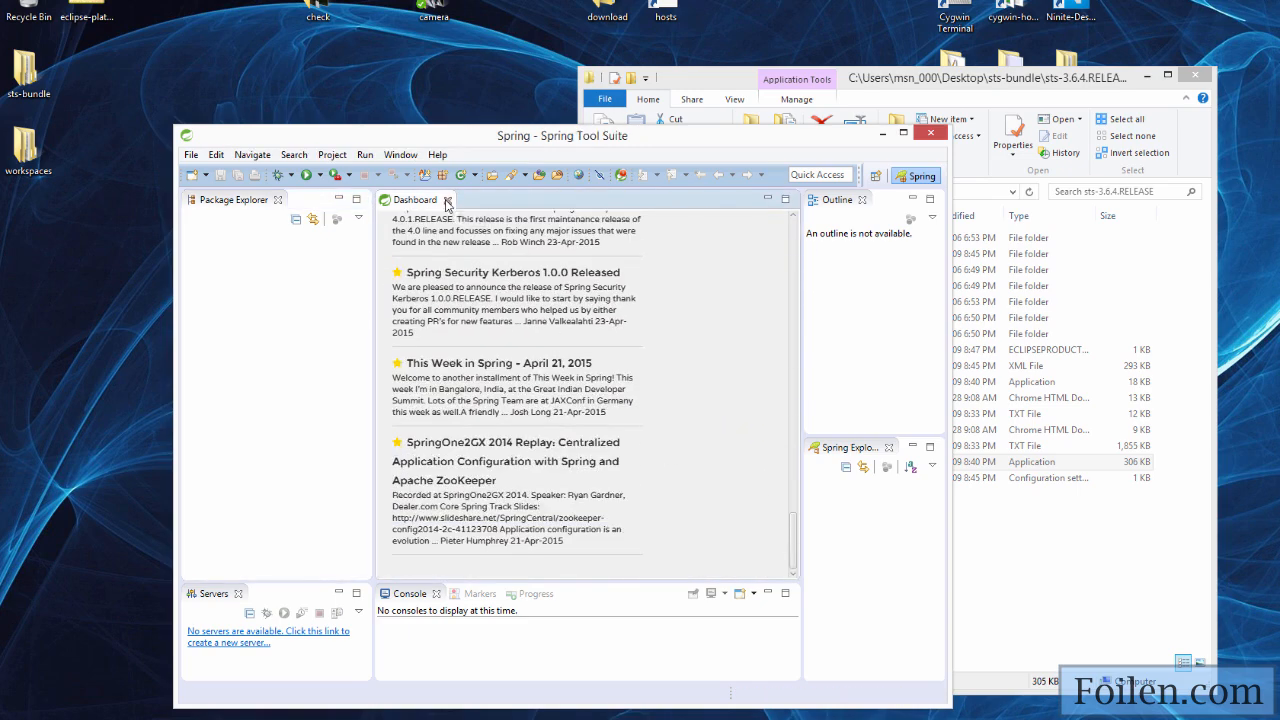